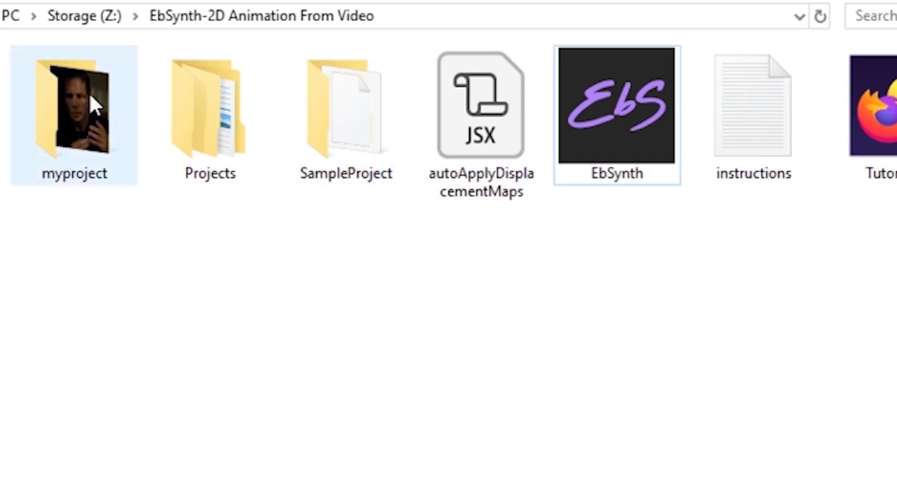
- Open the myproject example folder to view its keys, out and video folders and the source video
{"action": "double_click", "coordinate": [79, 115]}
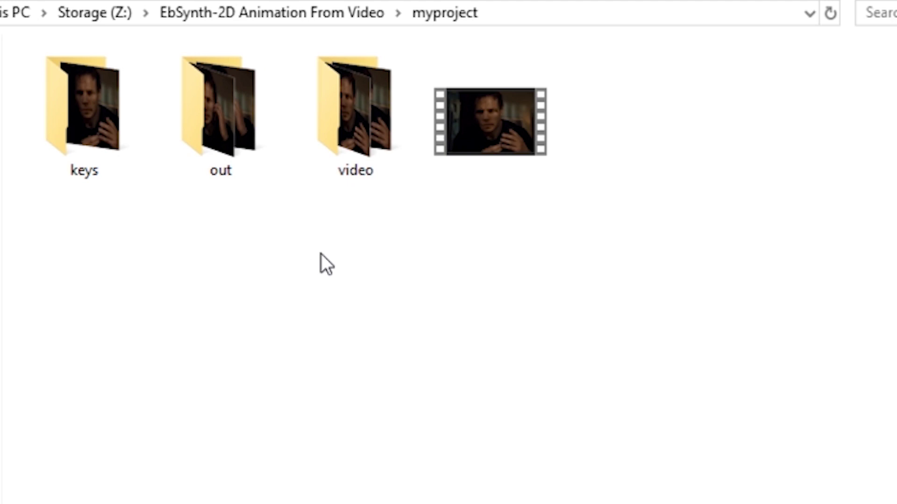
- Create a new folder in the EbSynth-2D Animation From Video parent folder
{"action": "key", "text": "alt+Up"}
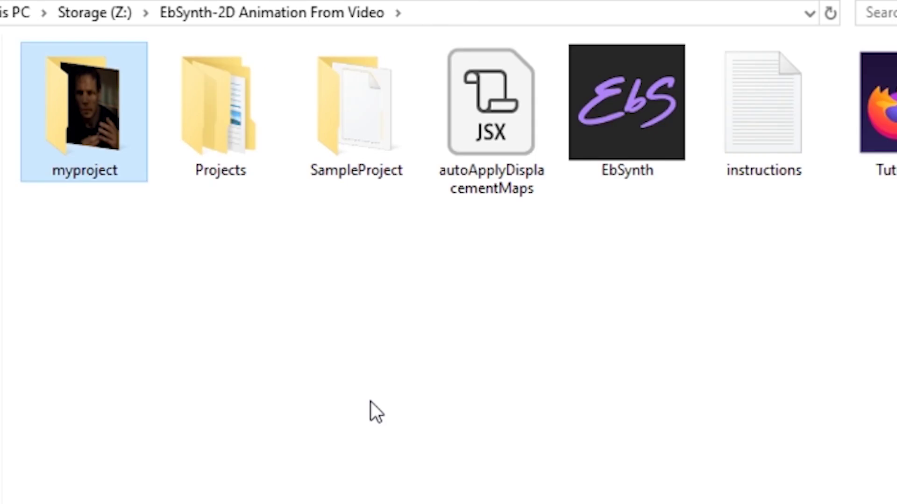
{"action": "left_click", "coordinate": [338, 370]}
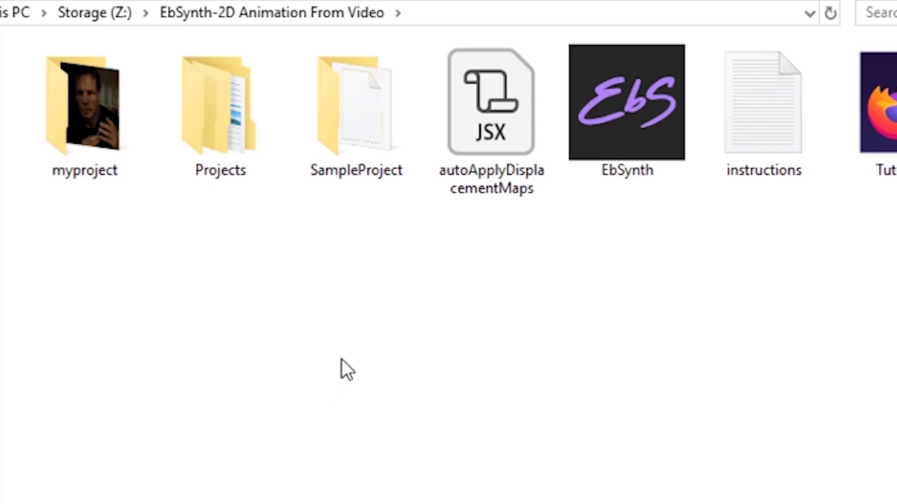
{"action": "right_click", "coordinate": [287, 338]}
{"action": "left_click", "coordinate": [481, 501]}
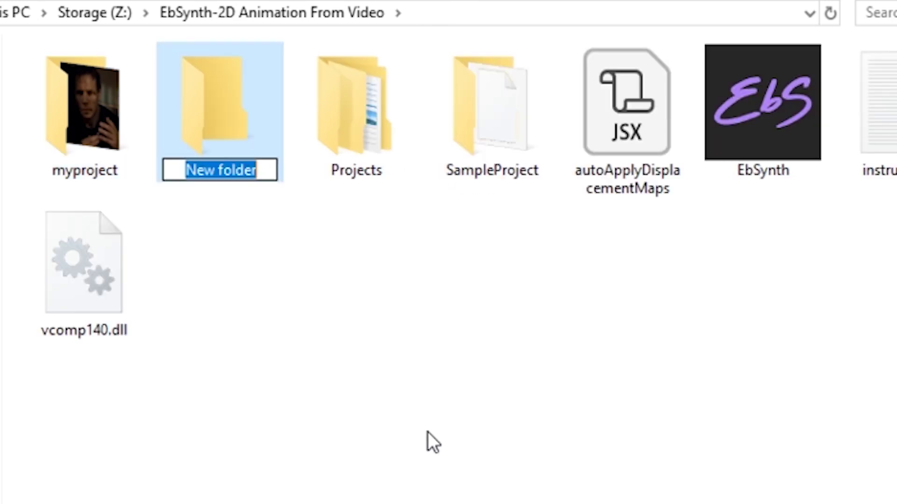
{"action": "left_click", "coordinate": [320, 296]}
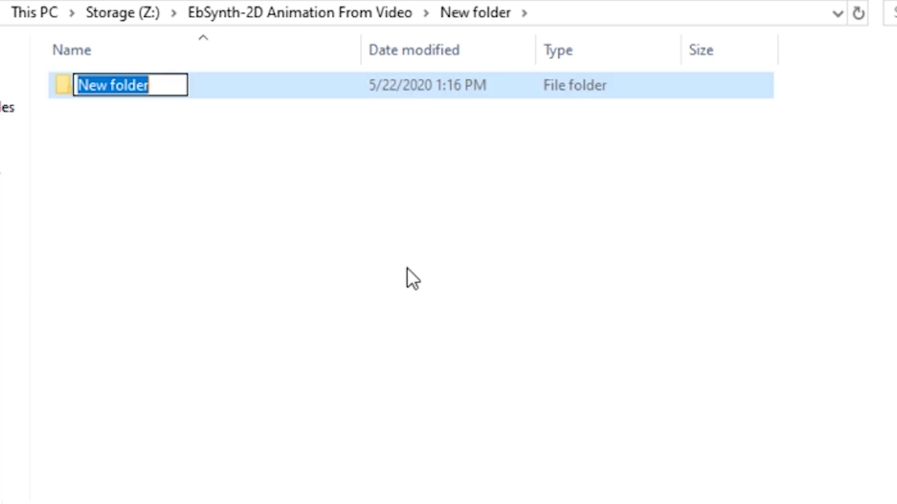
- Name a subfolder 'keys' and add another new subfolder for video and output
{"action": "type", "text": "keys"}
{"action": "key", "text": "Return"}
{"action": "right_click", "coordinate": [378, 269]}
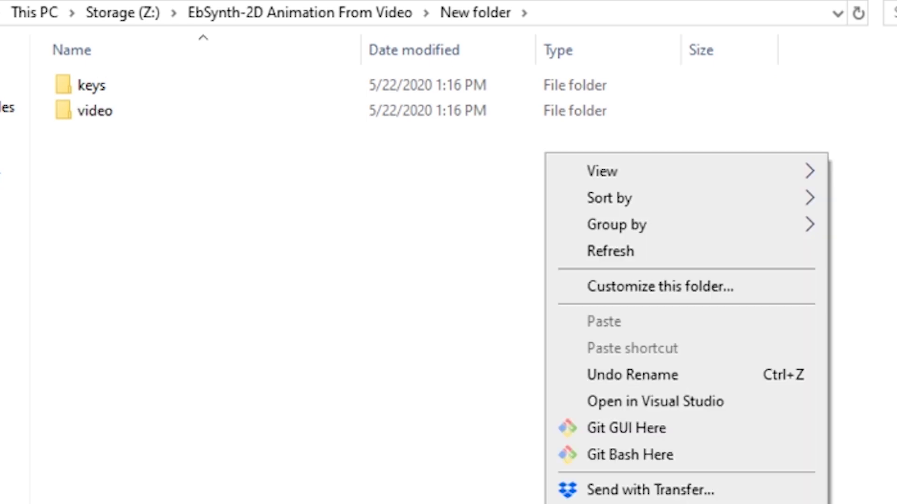
{"action": "key", "text": "ctrl+shift+n"}
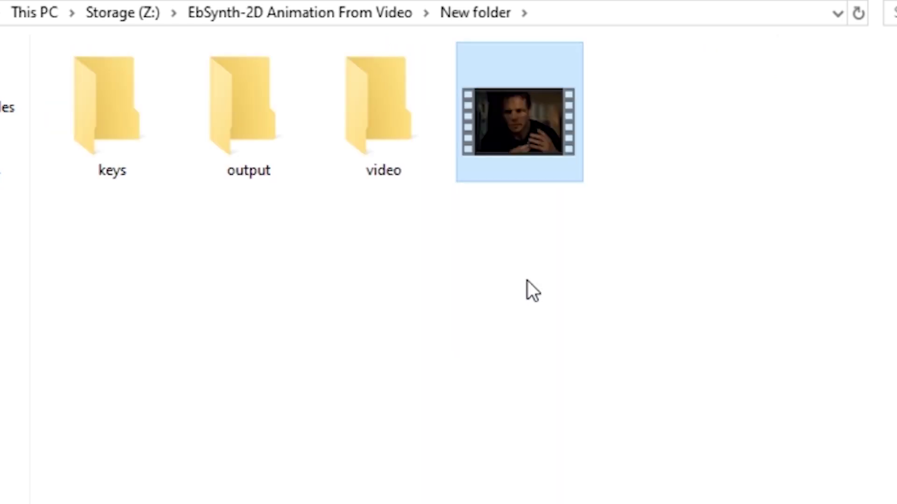
{"action": "left_click", "coordinate": [542, 92]}
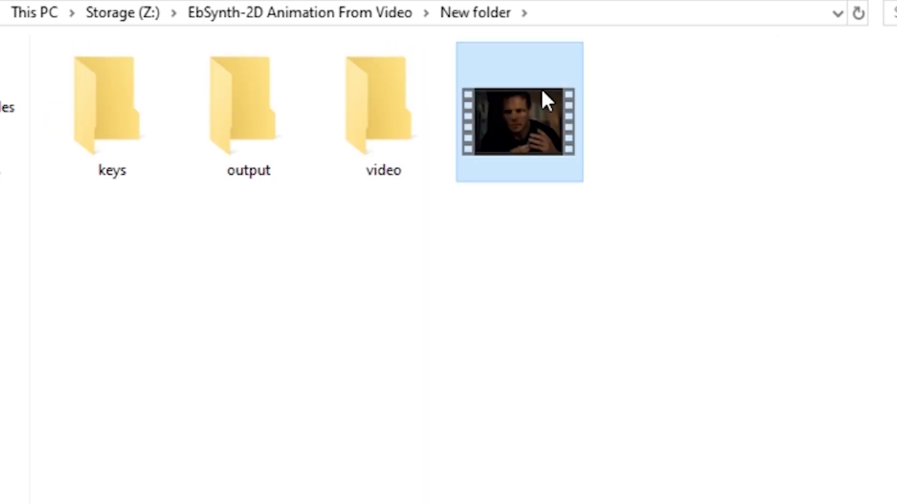
{"action": "left_click", "coordinate": [682, 317]}
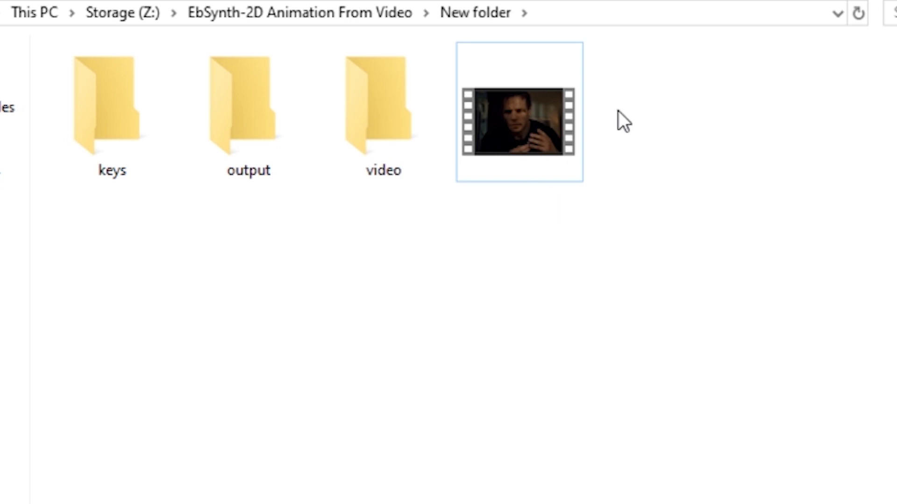
{"action": "mouse_move", "coordinate": [552, 150]}
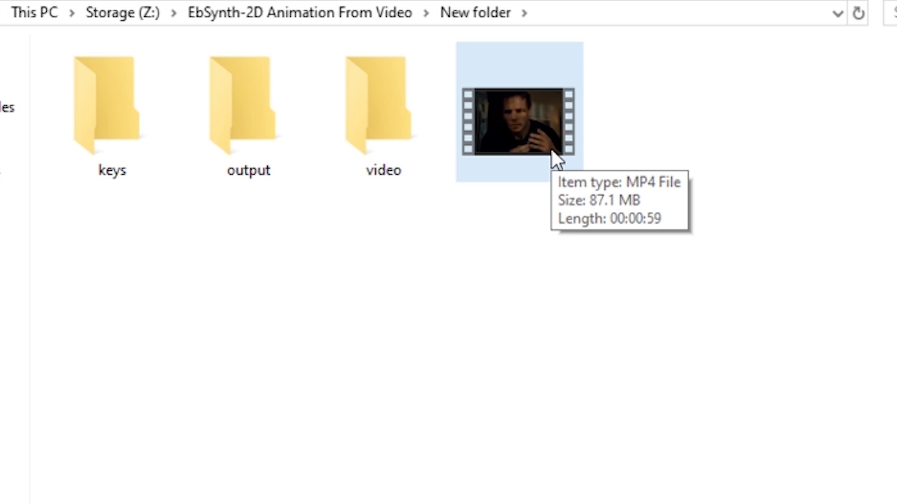
{"action": "double_click", "coordinate": [280, 140]}
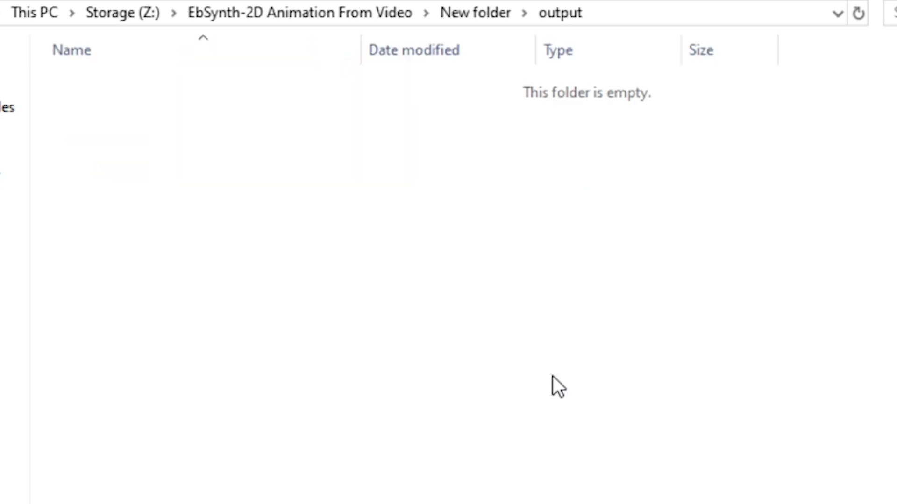
{"action": "key", "text": "alt+Left"}
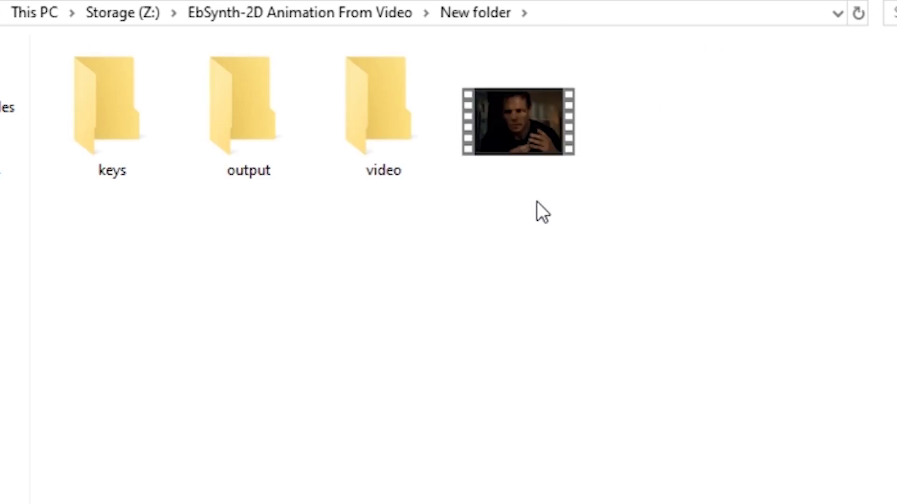
{"action": "mouse_move", "coordinate": [512, 137]}
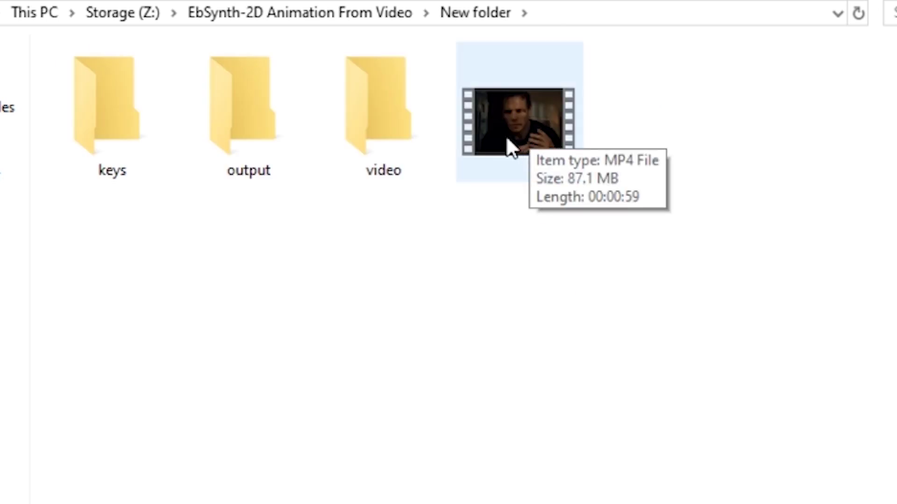
- Rename the MP4 video to a single invisible LRM (left-to-right mark) character
{"action": "left_click", "coordinate": [524, 134]}
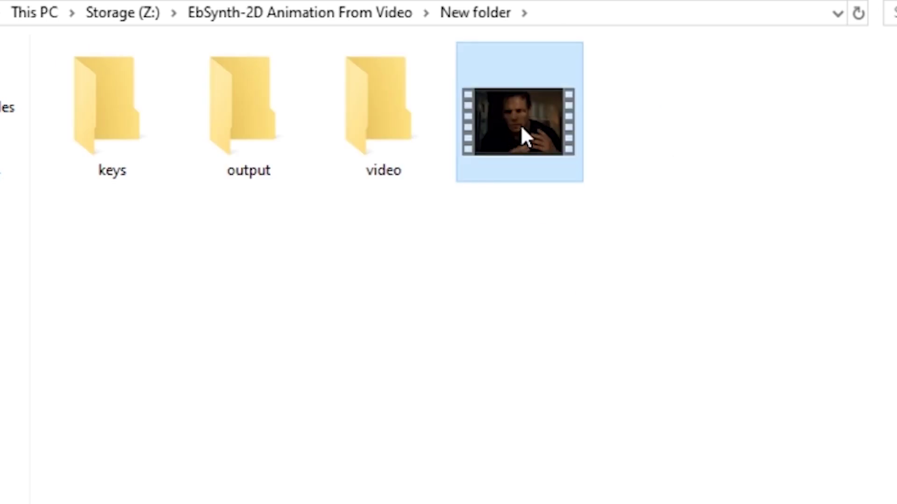
{"action": "right_click", "coordinate": [516, 121]}
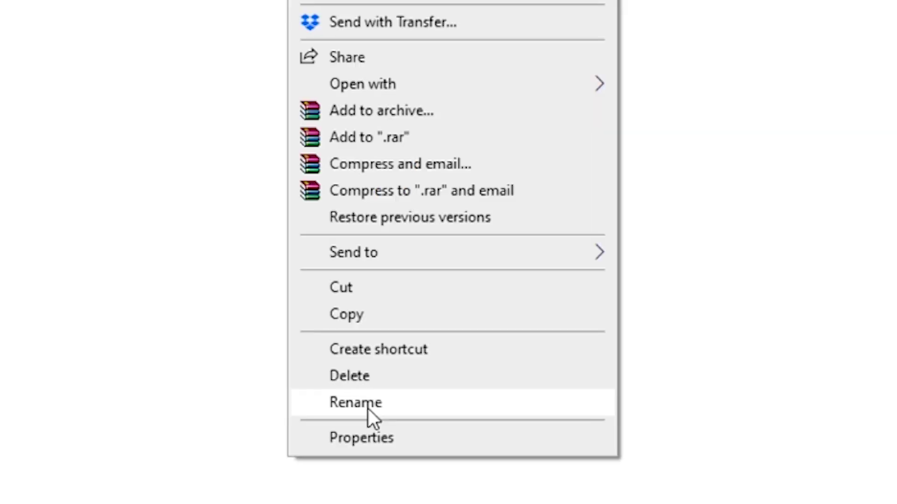
{"action": "left_click", "coordinate": [595, 503]}
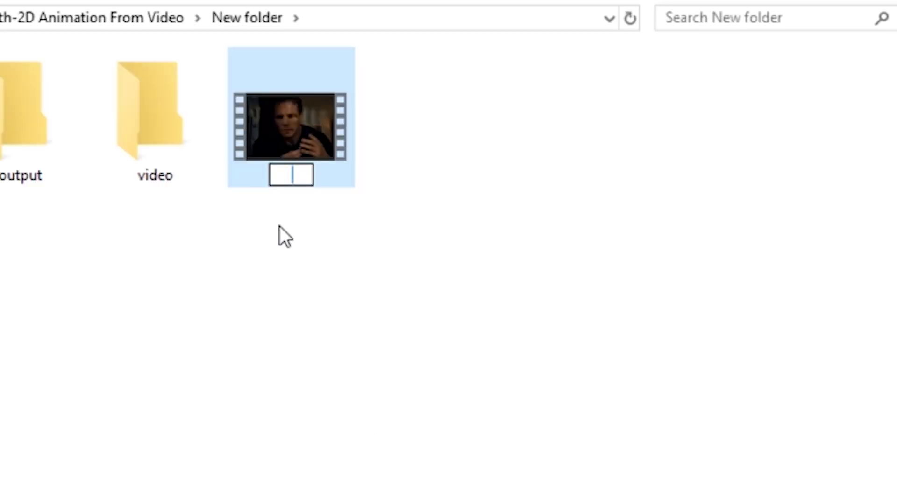
{"action": "type", "text": "hello"}
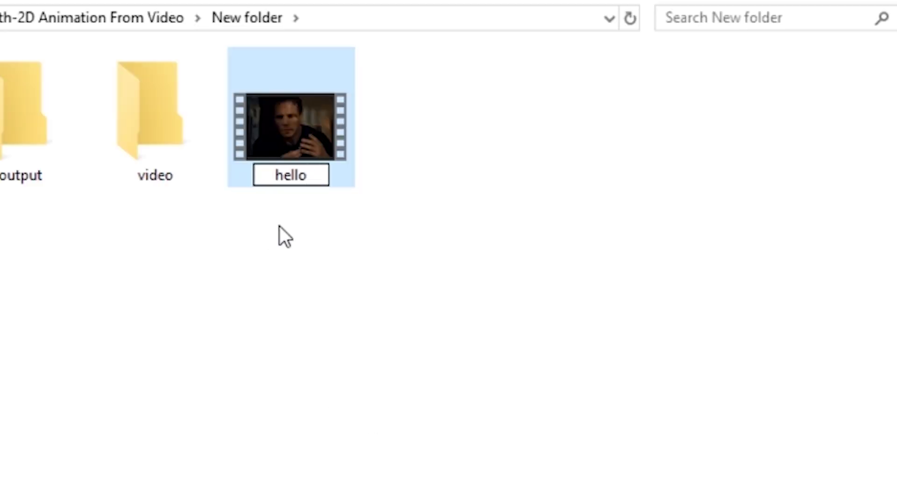
{"action": "key", "text": "ctrl+a"}
{"action": "key", "text": "BackSpace"}
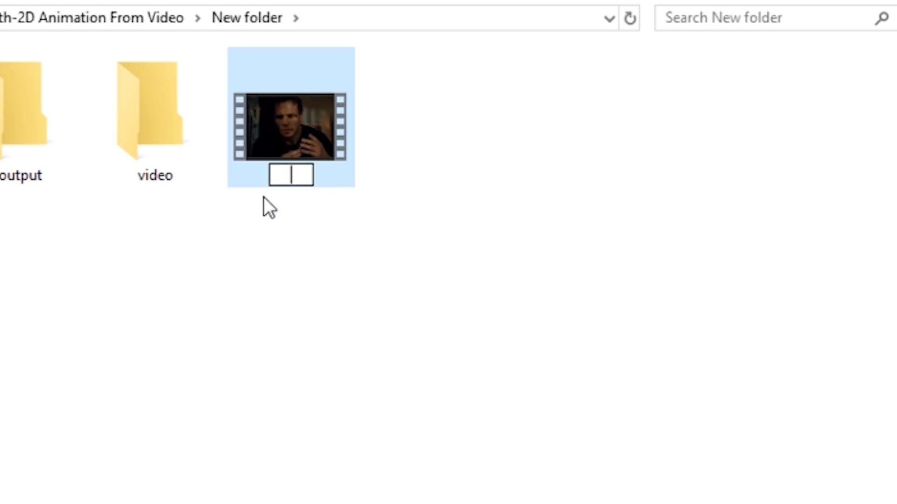
{"action": "right_click", "coordinate": [294, 175]}
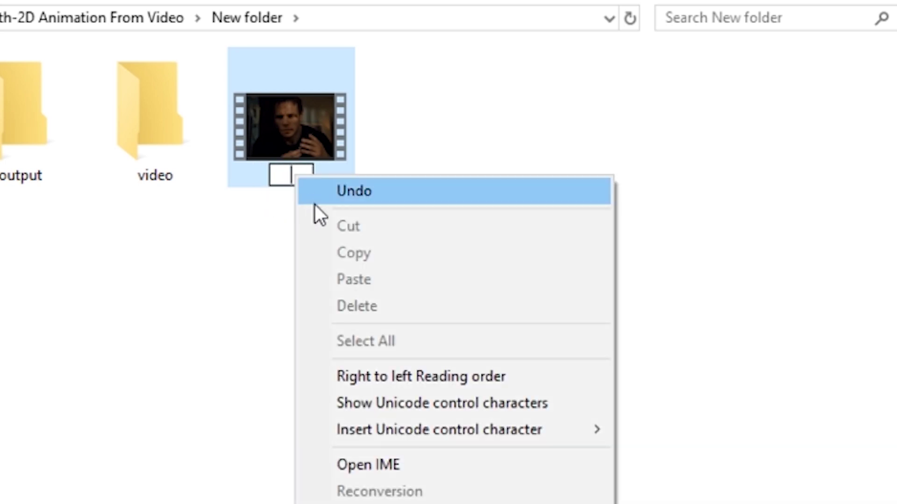
{"action": "mouse_move", "coordinate": [376, 440]}
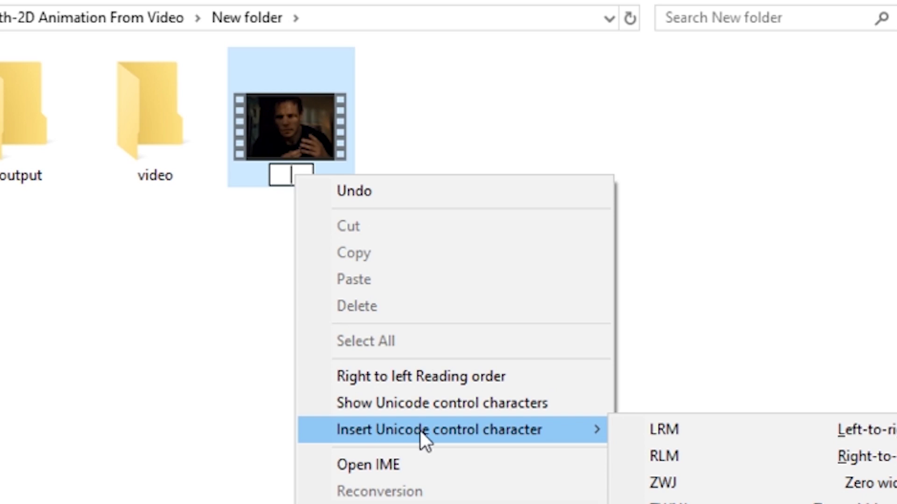
{"action": "left_click", "coordinate": [666, 431]}
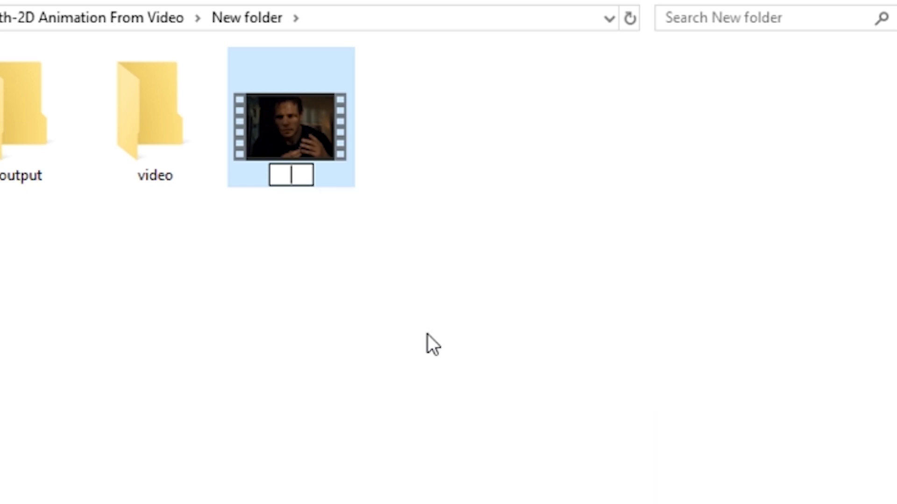
{"action": "left_click", "coordinate": [518, 252]}
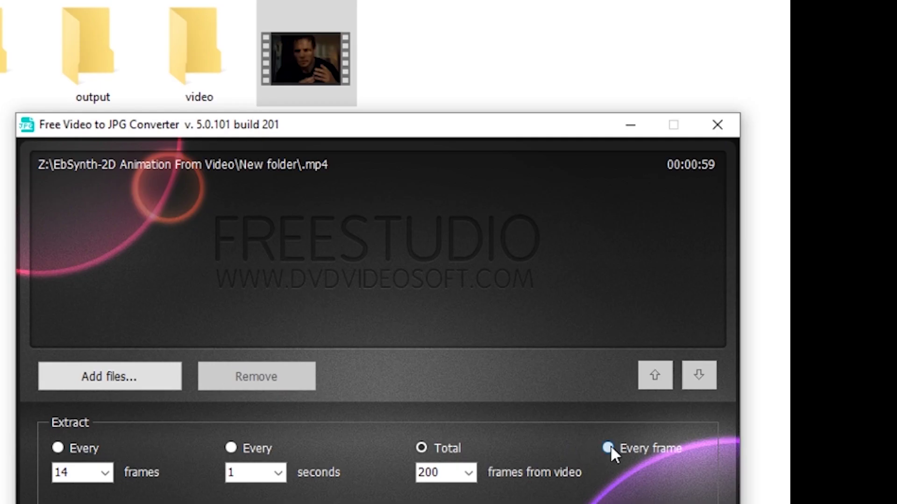
- Switch Free Video to JPG Converter from 200 total frames to extracting every frame
{"action": "left_click", "coordinate": [608, 448]}
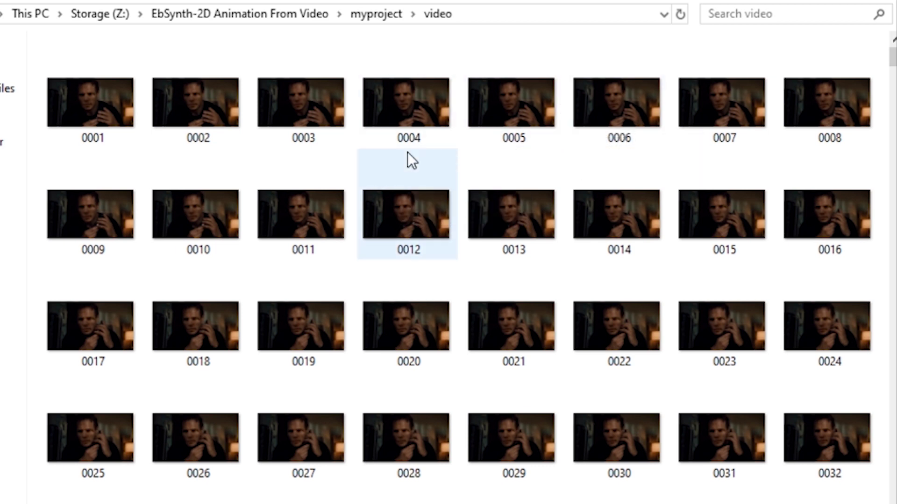
- Return to myproject and open its video folder of extracted JPG frames
{"action": "key", "text": "ctrl+a"}
{"action": "left_click", "coordinate": [373, 15]}
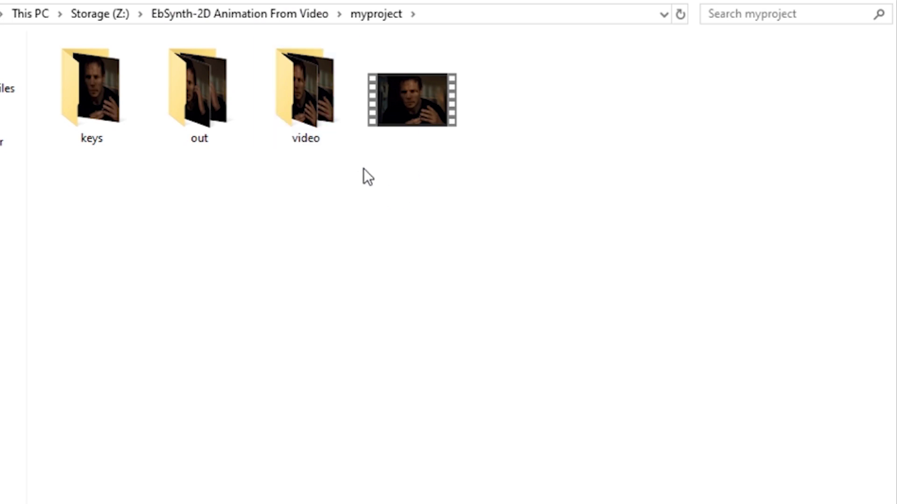
{"action": "double_click", "coordinate": [294, 95]}
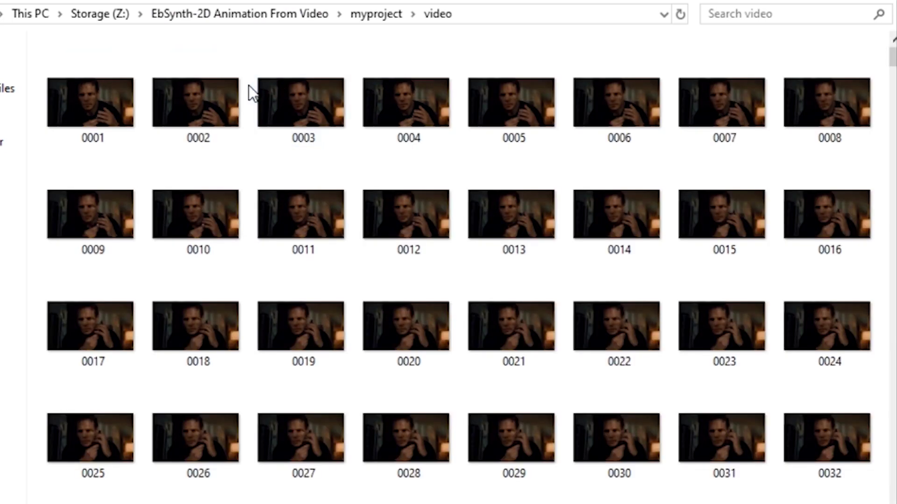
- Use frame 0001 as the painted key image saved into the keys folder
{"action": "left_click", "coordinate": [113, 98]}
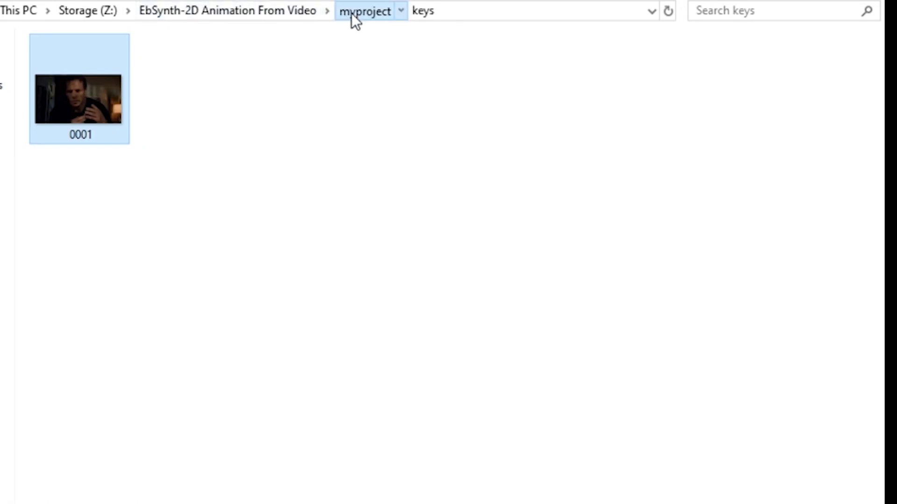
{"action": "left_click", "coordinate": [353, 14]}
- Check the keys folder's 0001 key image and the video folder's frames, returning to myproject
{"action": "left_click", "coordinate": [122, 227]}
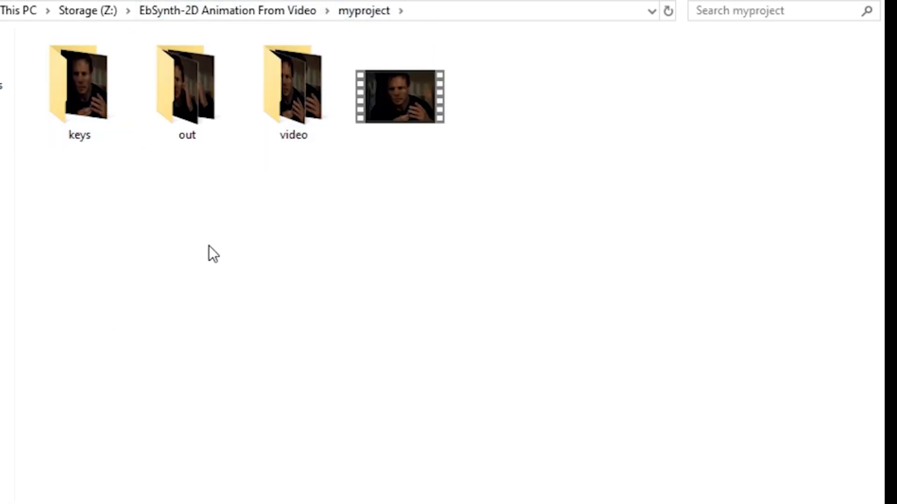
{"action": "double_click", "coordinate": [94, 128]}
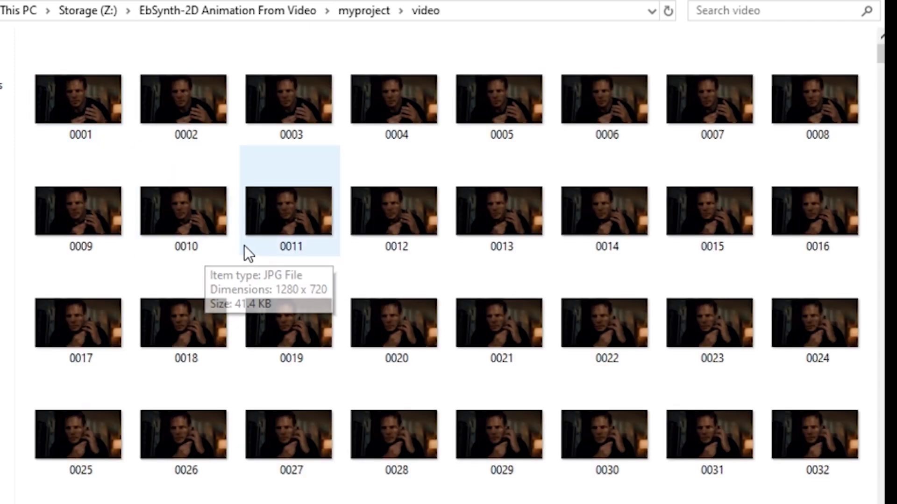
{"action": "scroll", "coordinate": [247, 251], "scroll_direction": "down", "scroll_amount": 20}
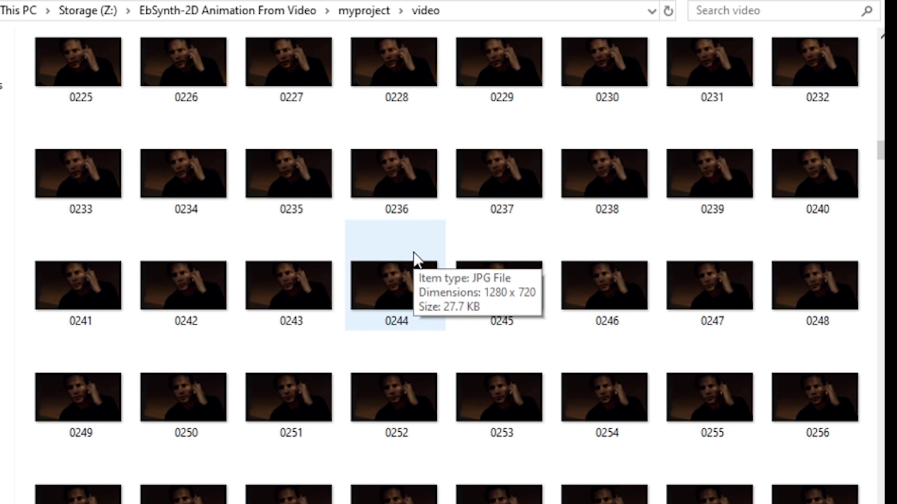
{"action": "left_click", "coordinate": [359, 17]}
{"action": "double_click", "coordinate": [109, 98]}
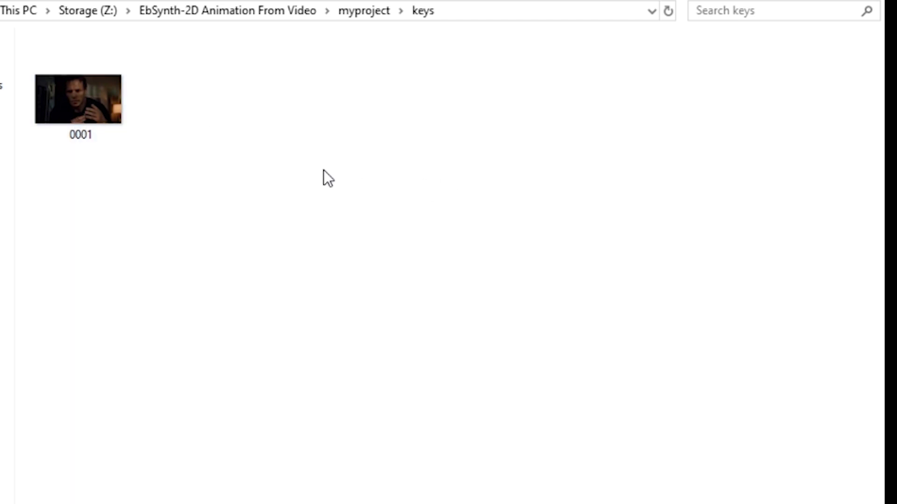
{"action": "left_click", "coordinate": [80, 119]}
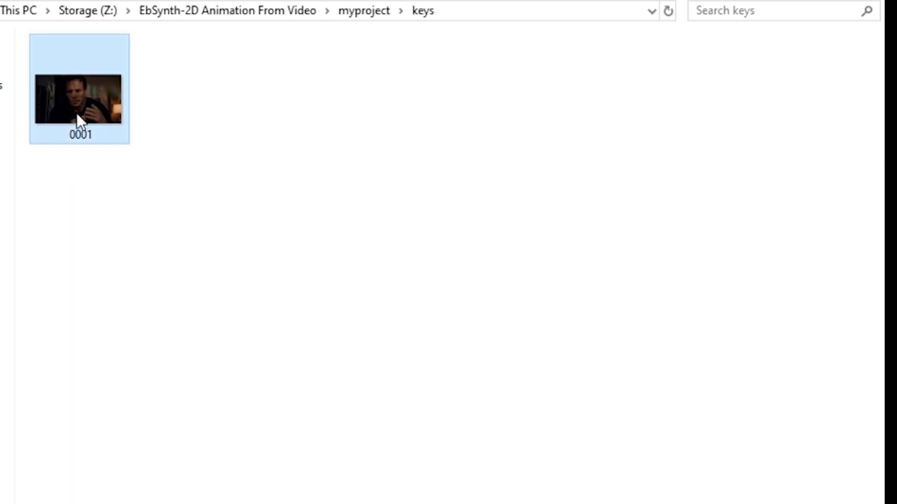
{"action": "left_click", "coordinate": [361, 19]}
{"action": "double_click", "coordinate": [285, 84]}
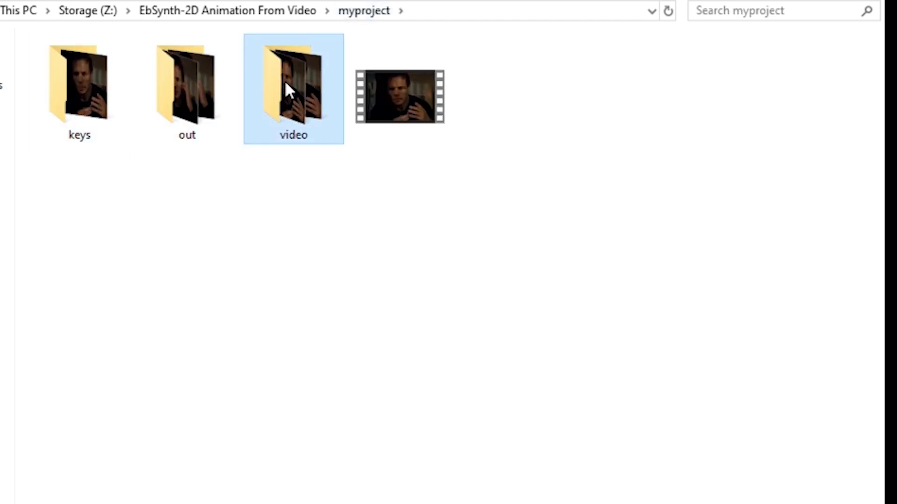
{"action": "left_click", "coordinate": [94, 101]}
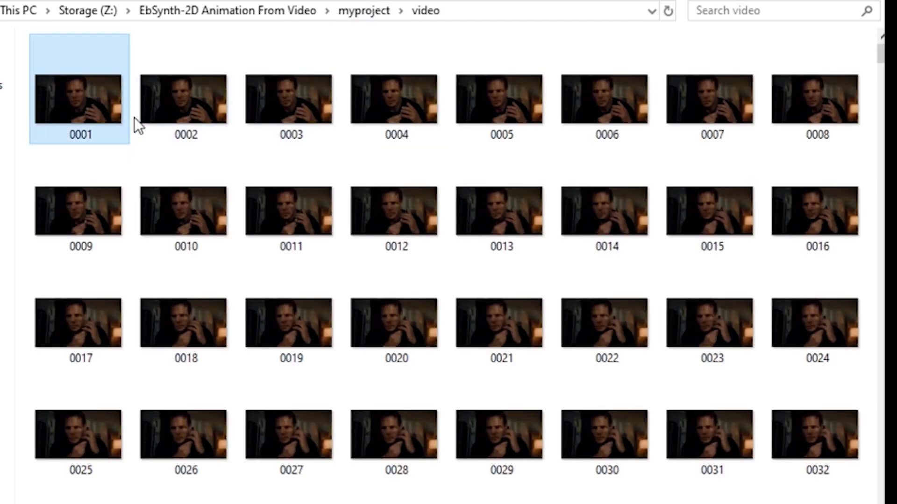
{"action": "left_click", "coordinate": [370, 13]}
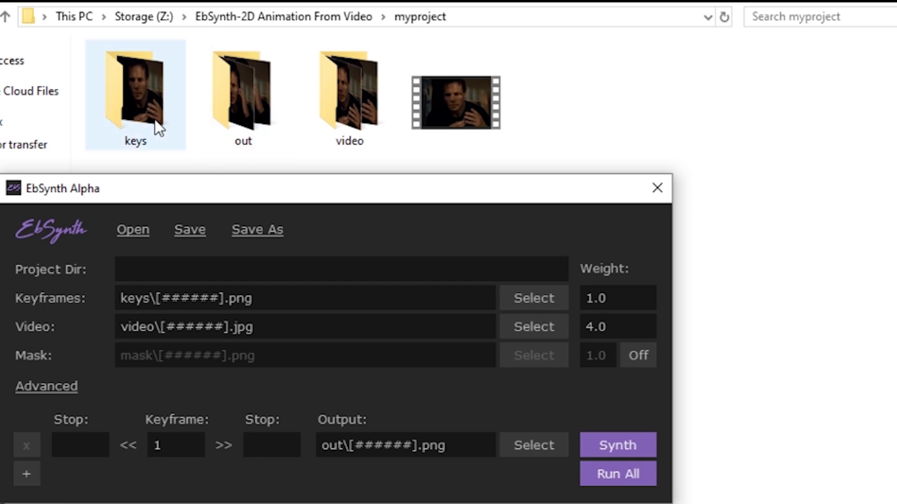
- Load keys\0001 as the EbSynth keyframe, giving [####].jpg keyframe and video patterns
{"action": "left_click_drag", "start_coordinate": [361, 197], "coordinate": [426, 184]}
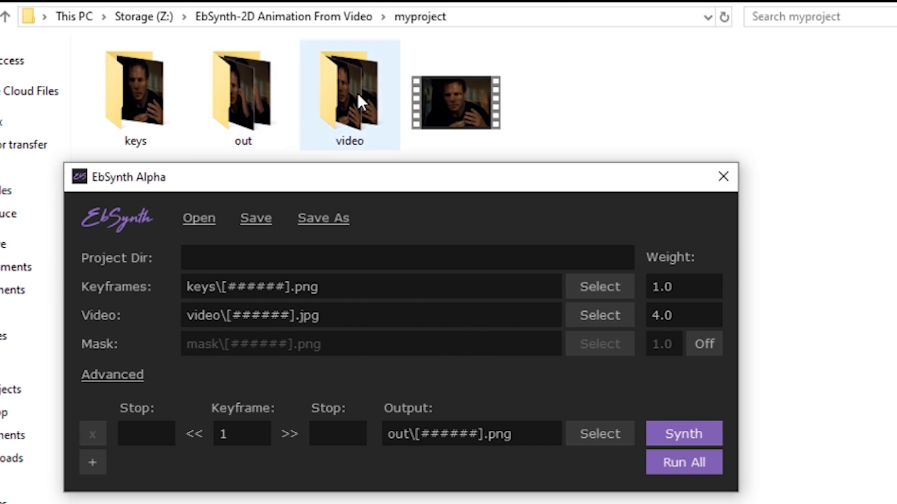
{"action": "left_click", "coordinate": [577, 288]}
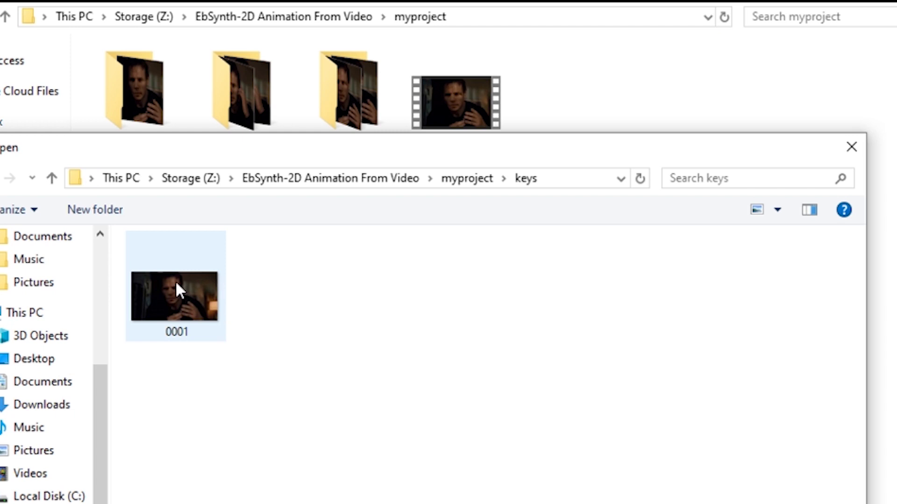
{"action": "left_click", "coordinate": [220, 317]}
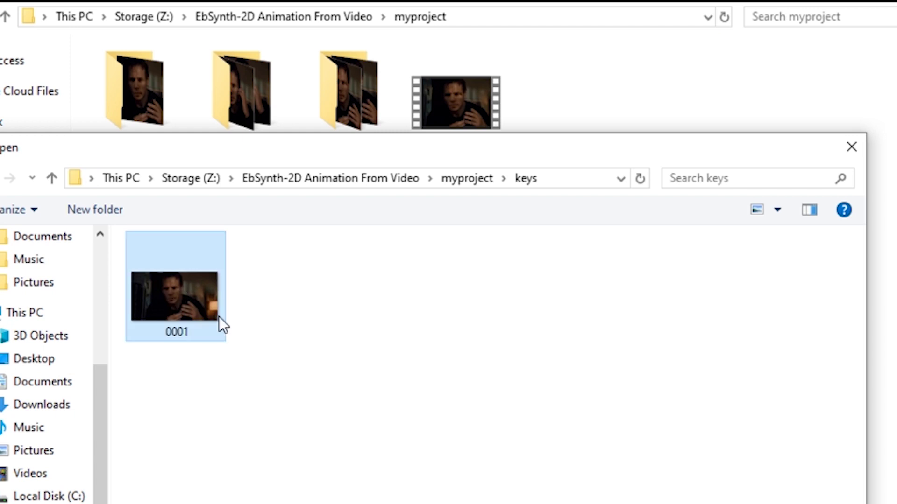
{"action": "double_click", "coordinate": [192, 290]}
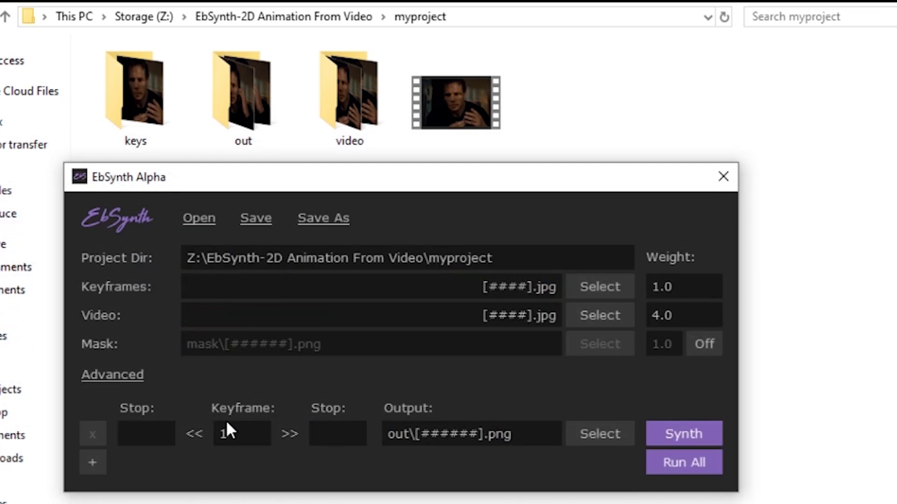
- Keep keyframe at 1 and set the stop frame to 1402, output to out folder
{"action": "double_click", "coordinate": [248, 437]}
{"action": "left_click", "coordinate": [252, 468]}
{"action": "left_click", "coordinate": [339, 437]}
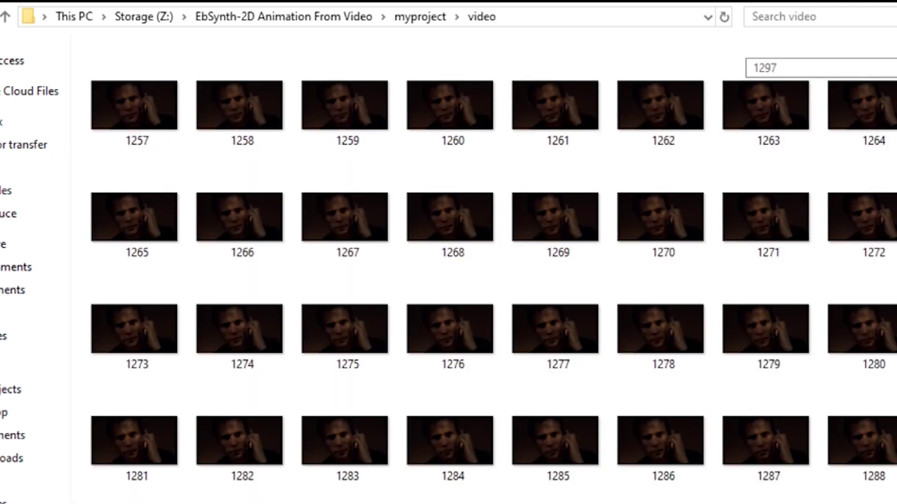
{"action": "scroll", "coordinate": [467, 271], "scroll_direction": "down", "scroll_amount": 7}
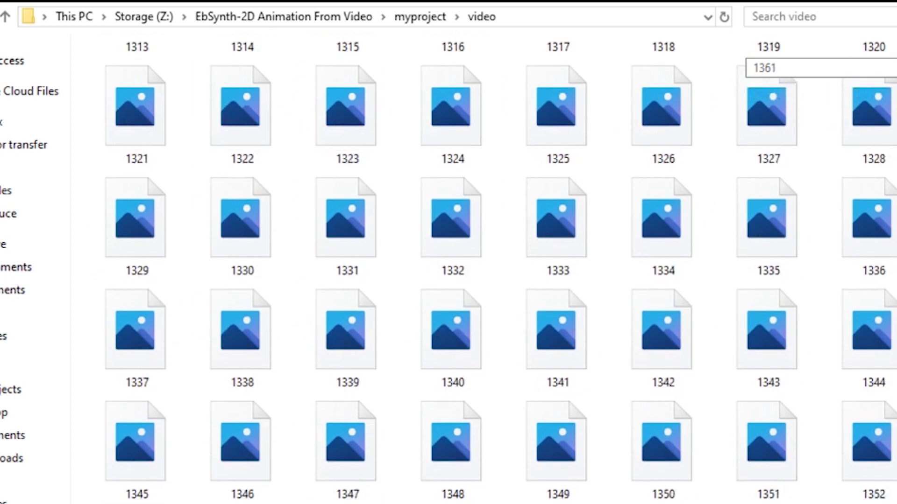
{"action": "scroll", "coordinate": [468, 271], "scroll_direction": "down", "scroll_amount": 8}
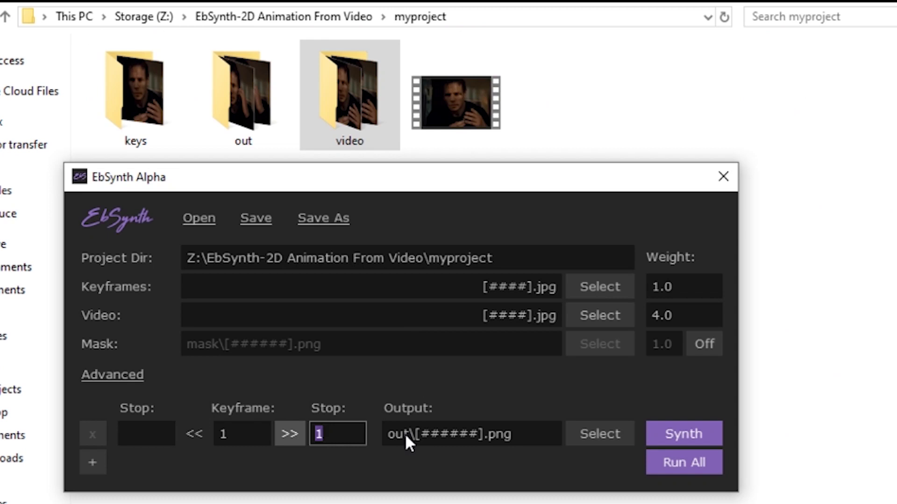
{"action": "type", "text": "402"}
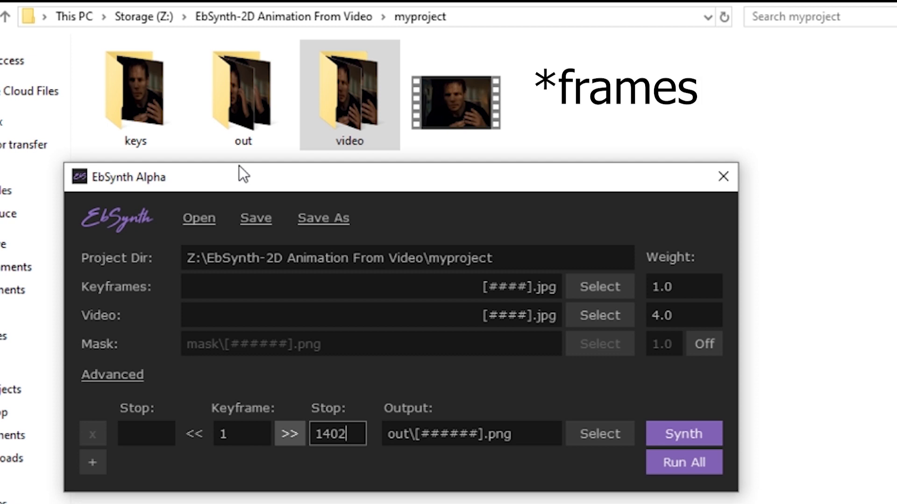
{"action": "left_click", "coordinate": [246, 110]}
- Open the out folder to view synthesized frames 000008, 000016, 000024 onward
{"action": "double_click", "coordinate": [230, 104]}
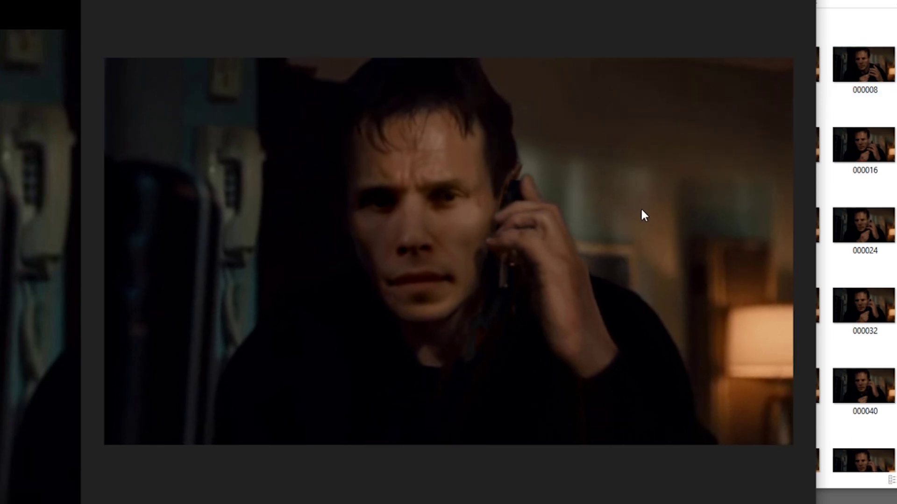
- View a synthesized frame from the out folder, then compare it with an original 0072–0112 video frame in Photos
{"action": "key", "text": "alt+F4"}
{"action": "scroll", "coordinate": [745, 184], "scroll_direction": "down", "scroll_amount": 10}
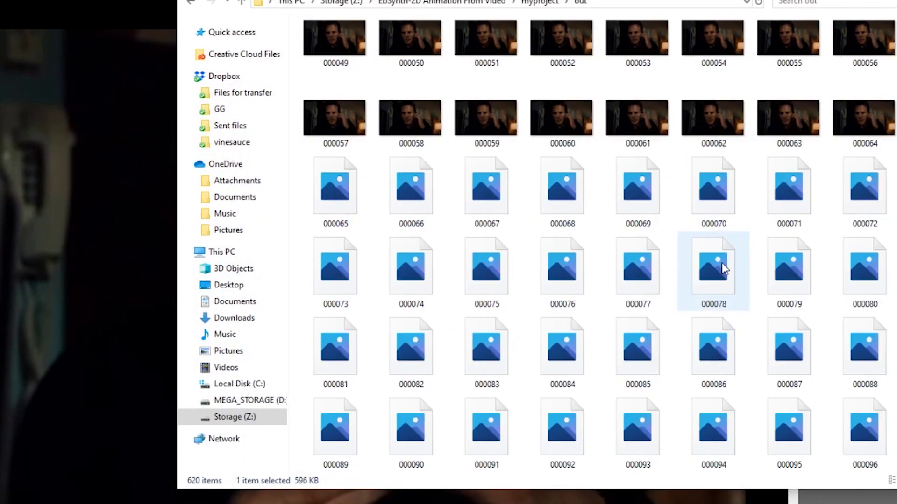
{"action": "scroll", "coordinate": [746, 261], "scroll_direction": "down", "scroll_amount": 3}
{"action": "double_click", "coordinate": [559, 200]}
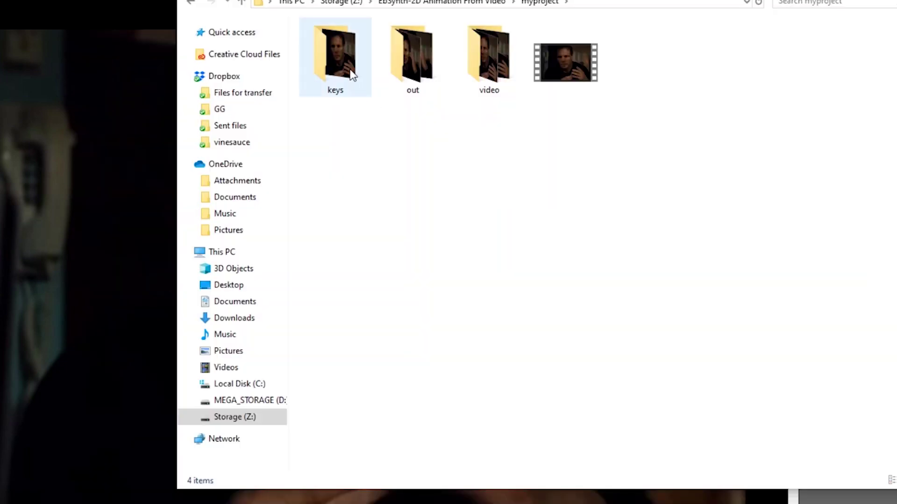
{"action": "left_click", "coordinate": [469, 52]}
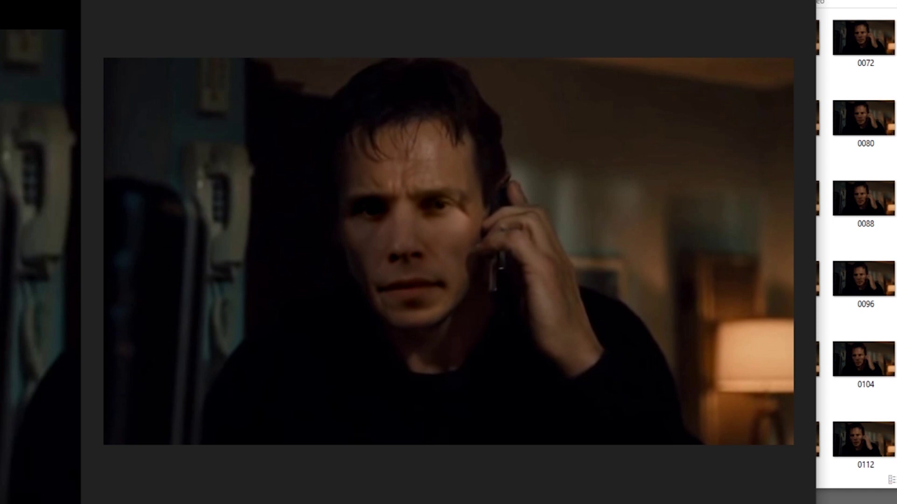